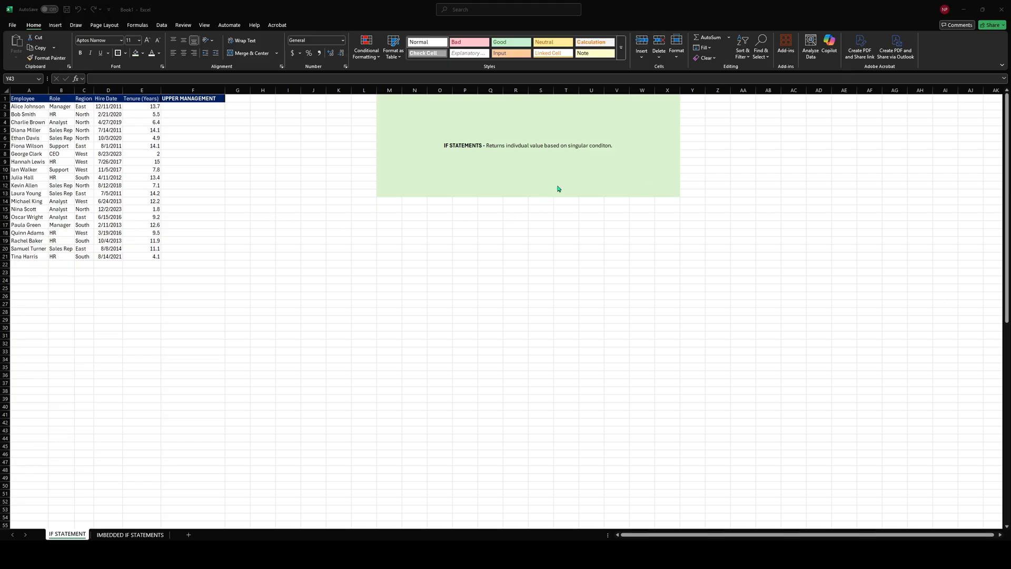
{"action": "left_click", "coordinate": [578, 176]}
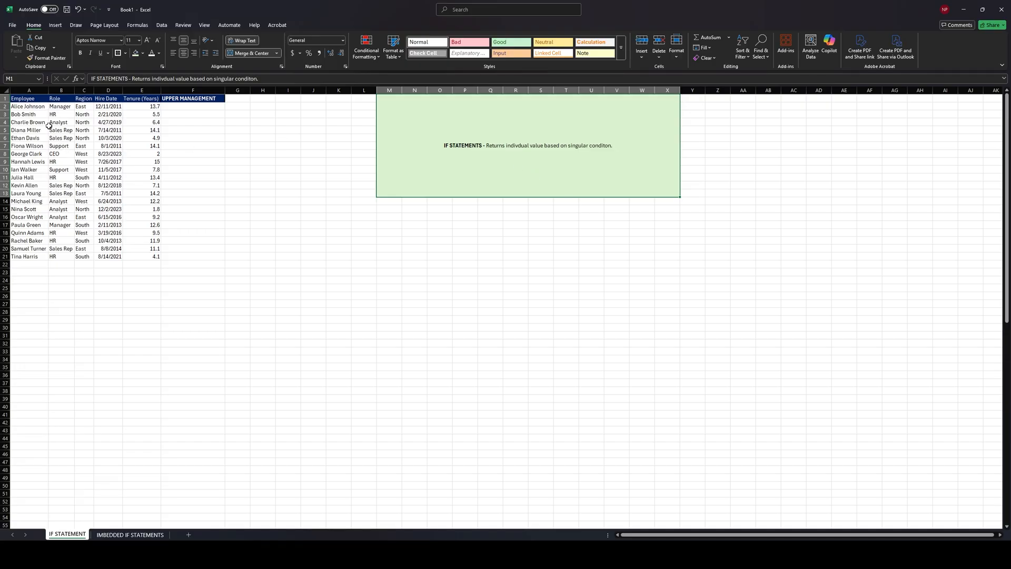
{"action": "left_click_drag", "start_coordinate": [29, 101], "coordinate": [157, 260]}
{"action": "left_click", "coordinate": [200, 90]}
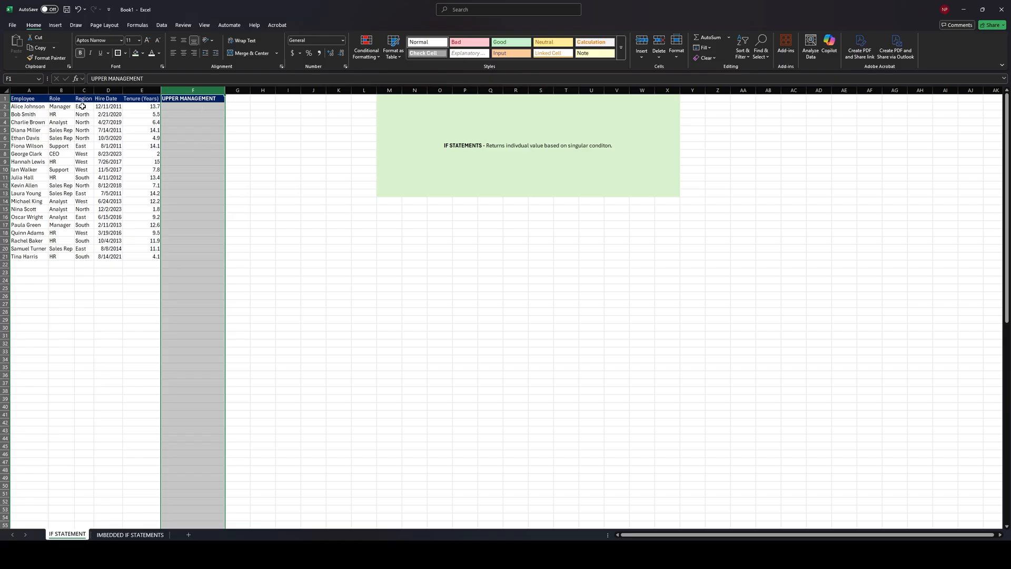
Step: Enter the formula =IF(B2="CEO","UPPER MANAGEMENT","LOWER LEVEL") in cell F2 of the UPPER MANAGEMENT column
{"action": "left_click", "coordinate": [216, 107]}
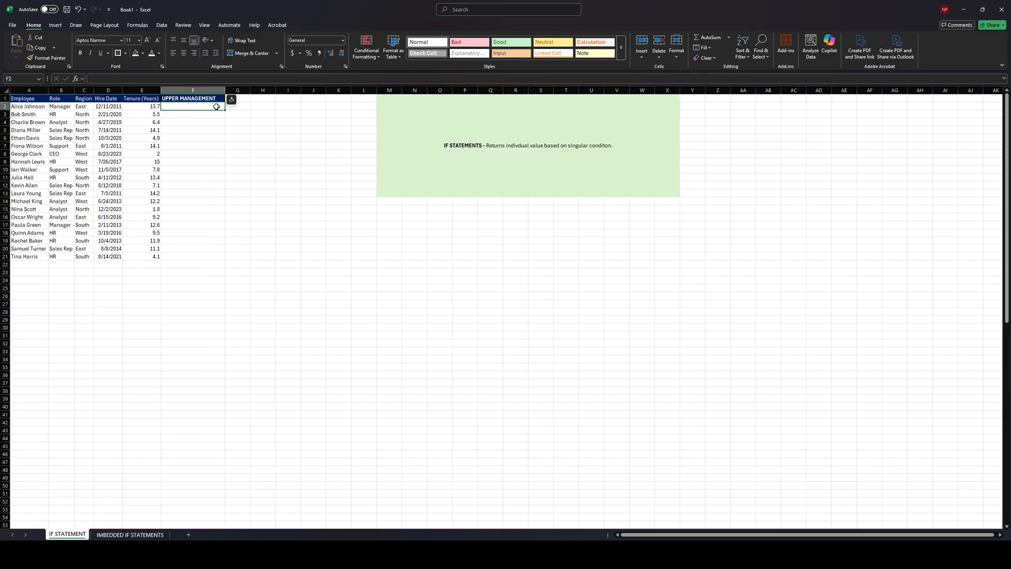
{"action": "double_click", "coordinate": [193, 107]}
{"action": "type", "text": "=IF"}
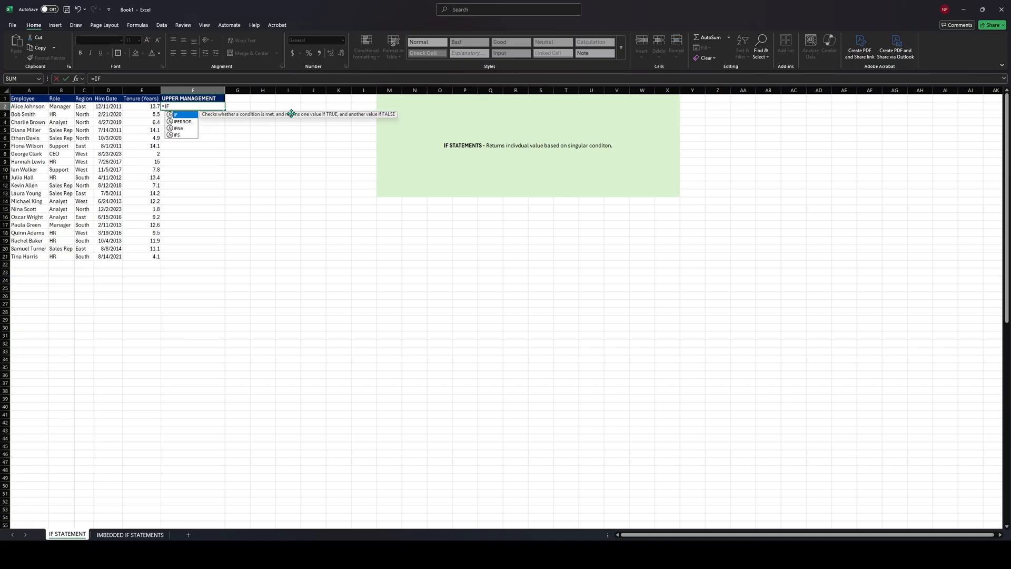
{"action": "type", "text": "("}
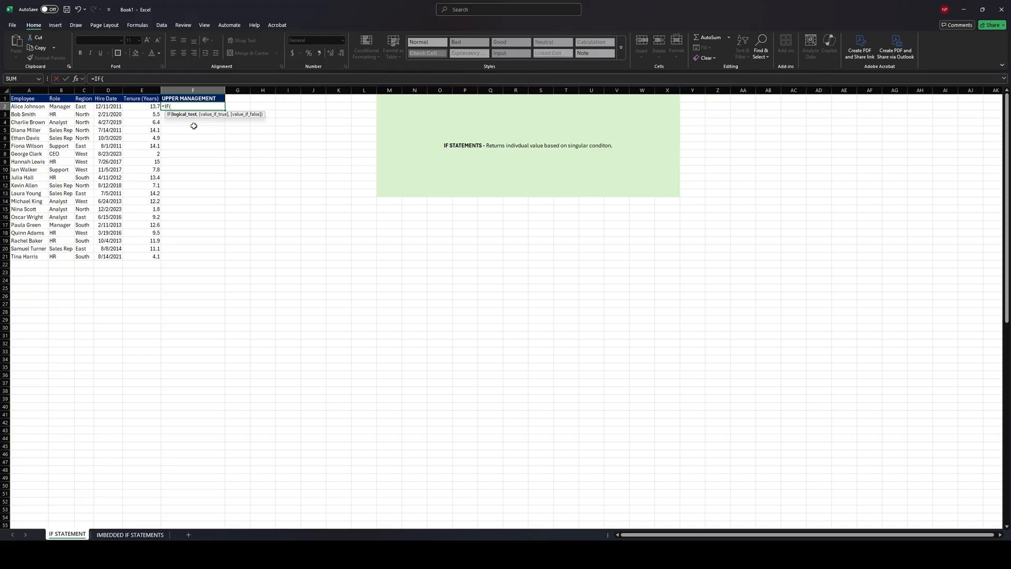
{"action": "left_click", "coordinate": [68, 108]}
{"action": "type", "text": "="}
{"action": "type", "text": "\"C"}
{"action": "type", "text": ","}
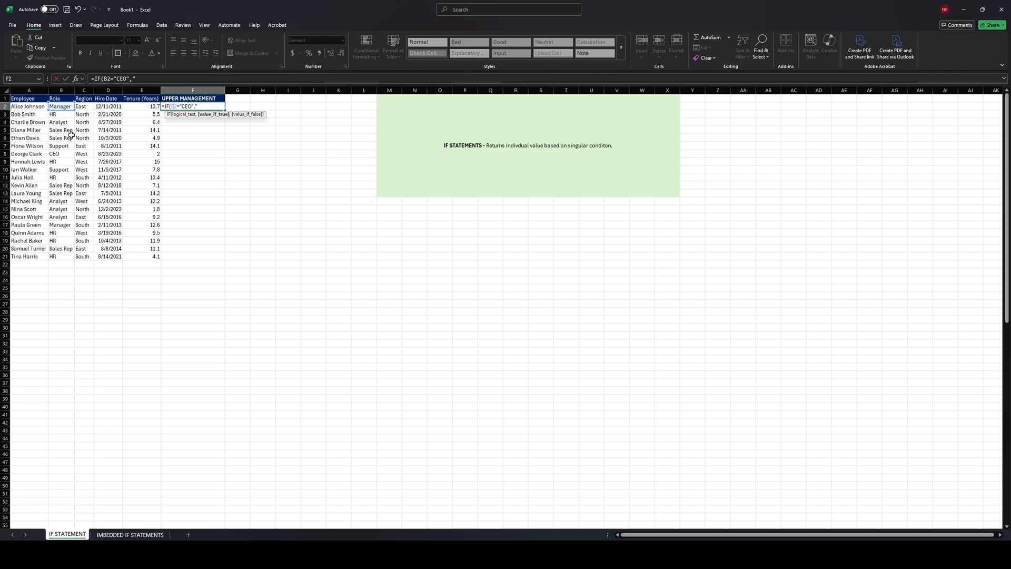
{"action": "type", "text": "UPPER MANAGEMENT\","}
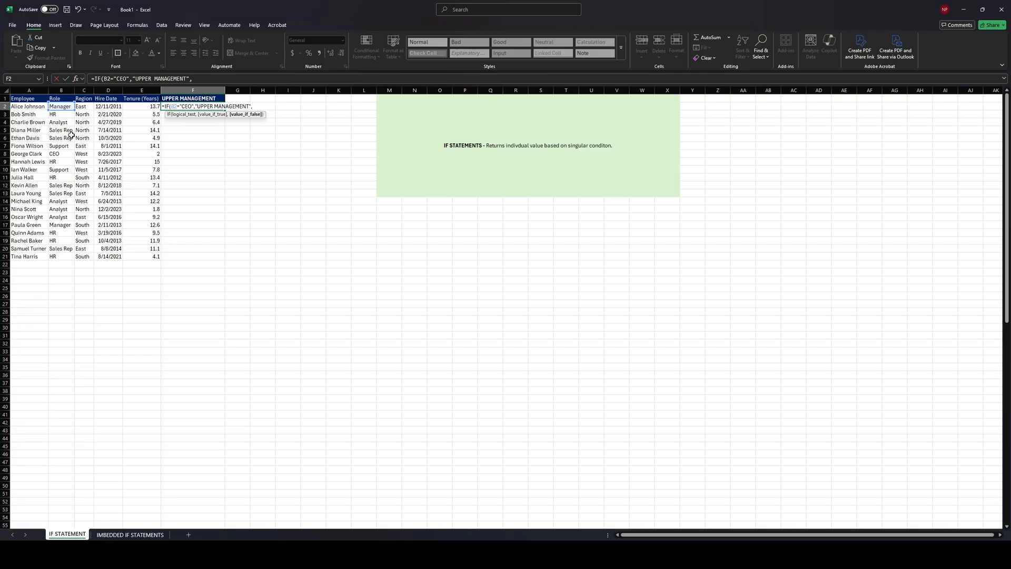
{"action": "type", "text": "\"LOWER LEVEL\")"}
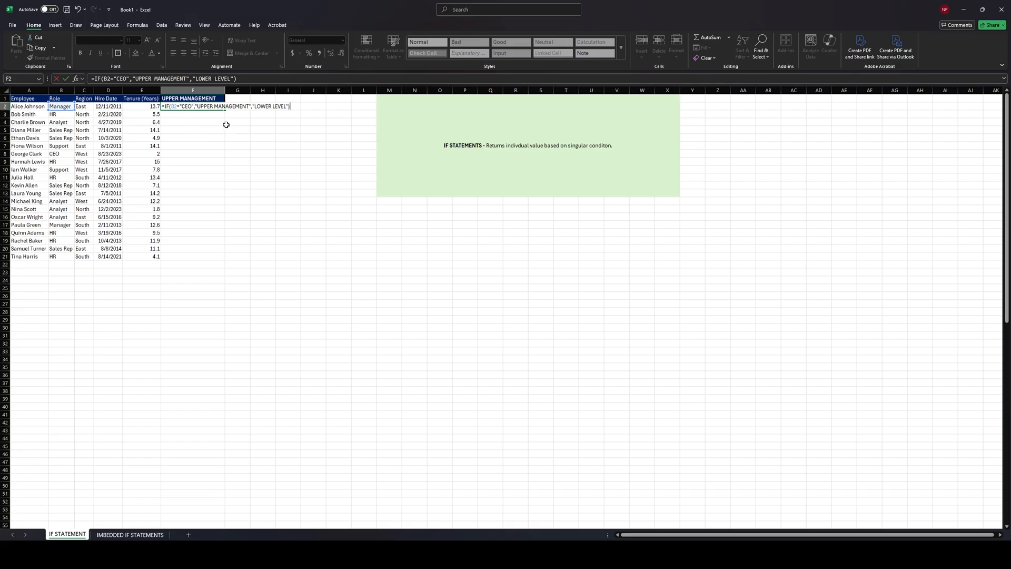
{"action": "key", "text": "Return"}
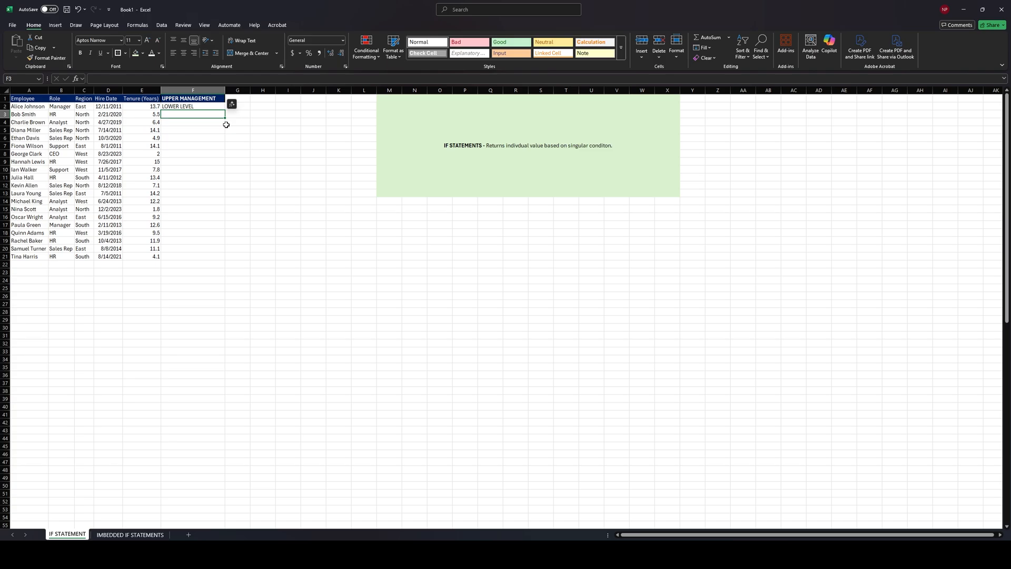
Step: Check F2 against the role in B2 and fill its IF formula down through F21
{"action": "left_click", "coordinate": [216, 107]}
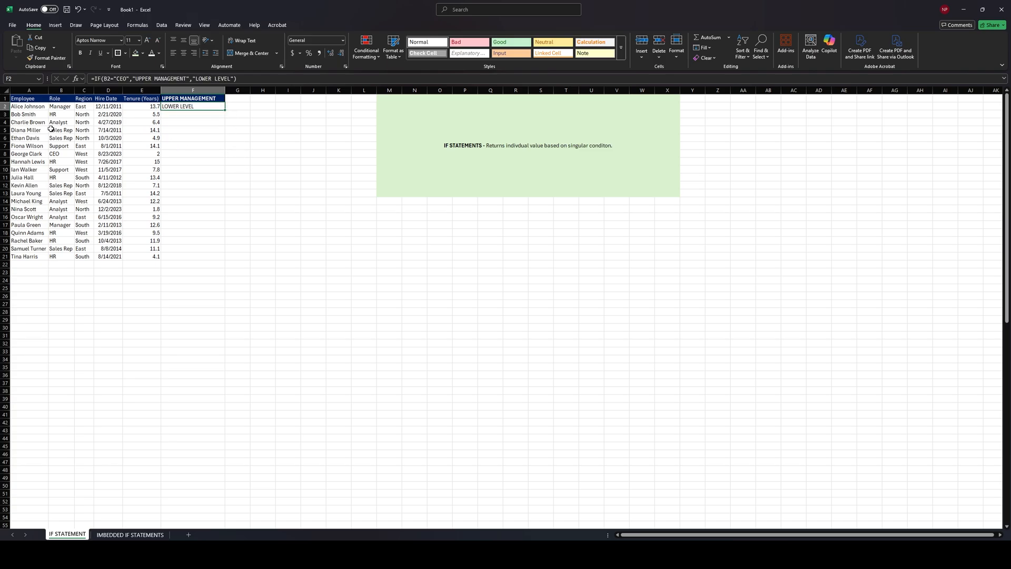
{"action": "left_click", "coordinate": [61, 107]}
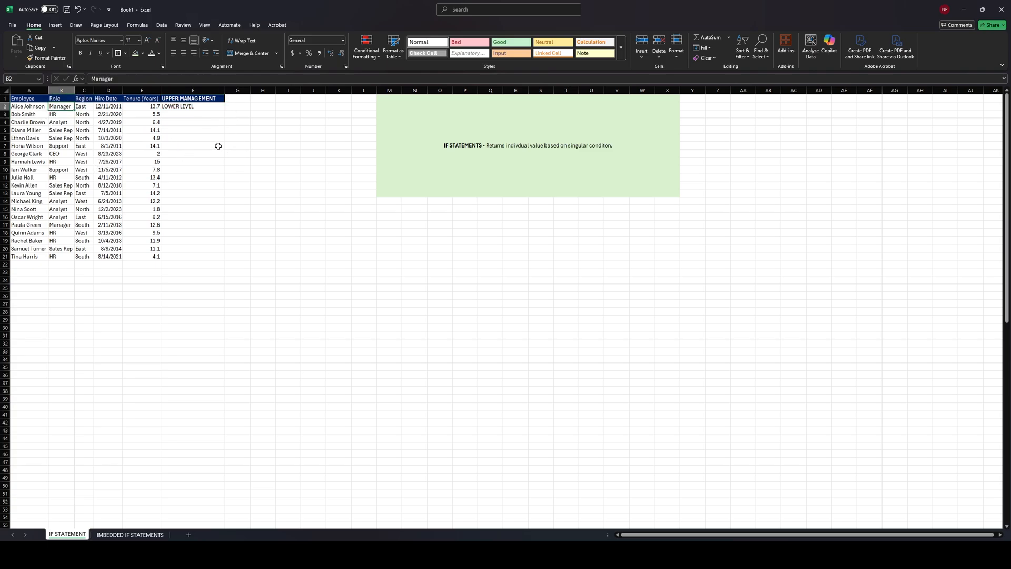
{"action": "left_click", "coordinate": [213, 106]}
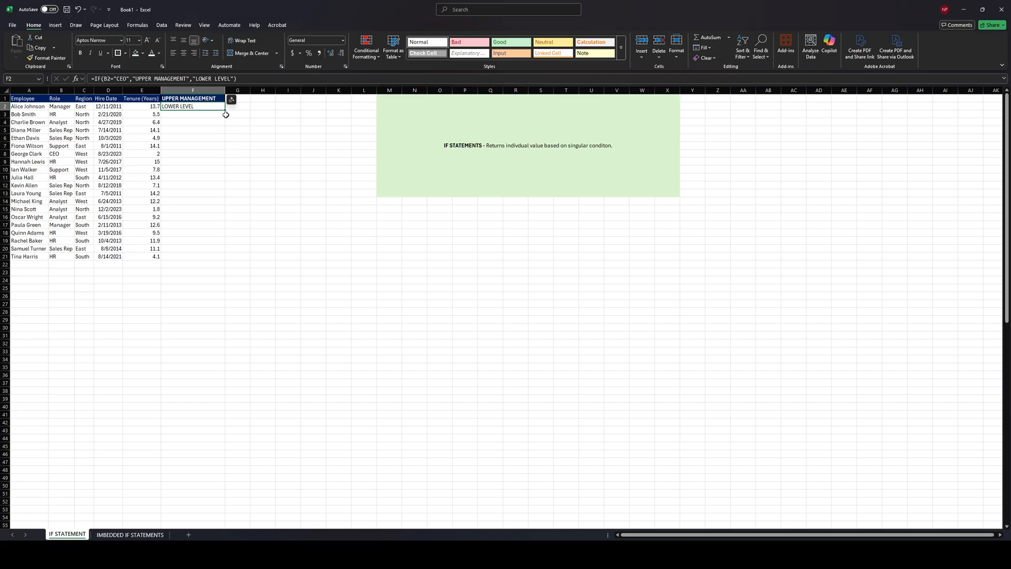
{"action": "left_click_drag", "start_coordinate": [226, 110], "coordinate": [229, 262]}
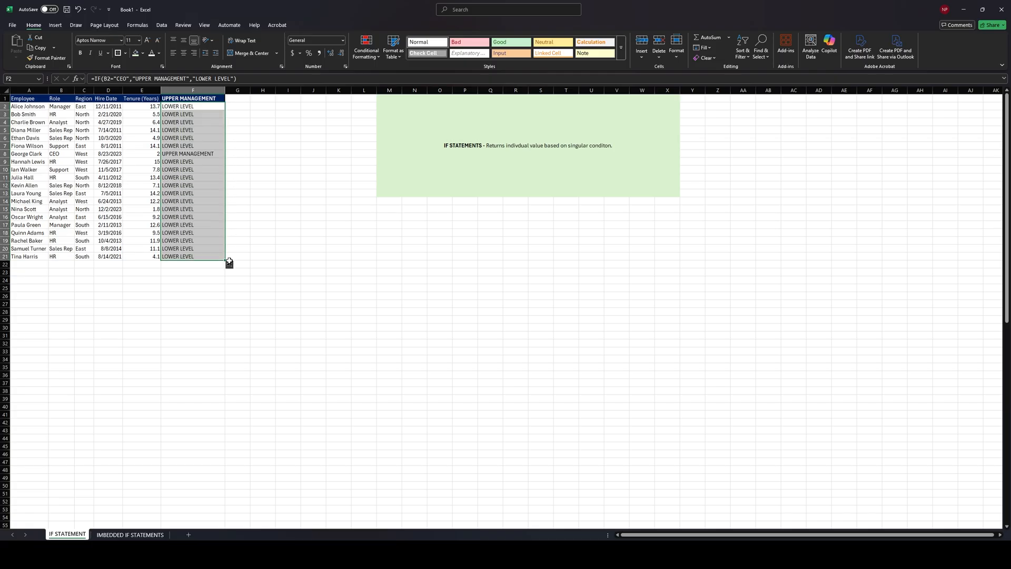
Step: Compare the formula result in F8 with the employee and role in A8 and B8
{"action": "left_click", "coordinate": [206, 153]}
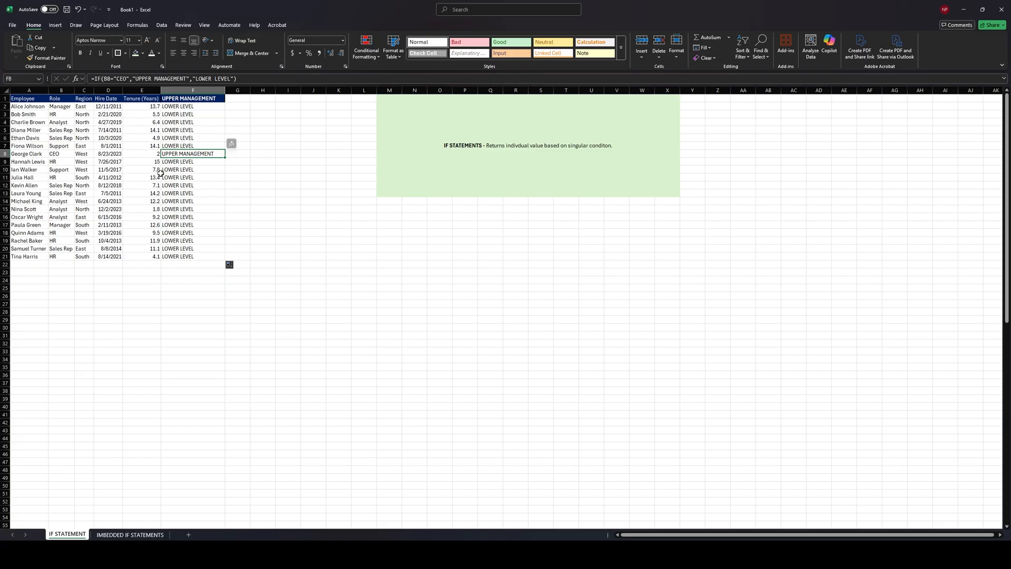
{"action": "left_click", "coordinate": [46, 153]}
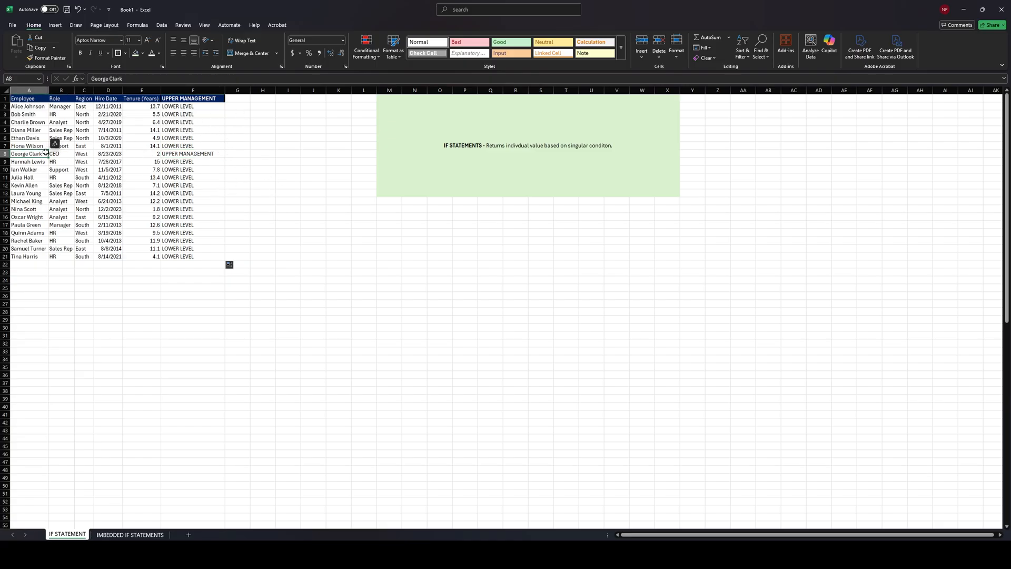
{"action": "left_click", "coordinate": [67, 154]}
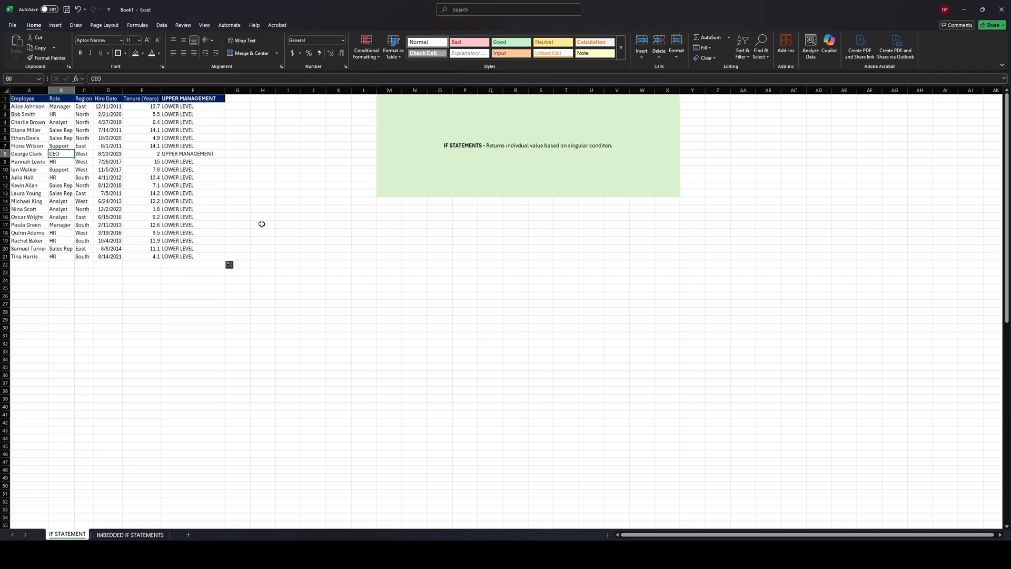
{"action": "left_click", "coordinate": [223, 153]}
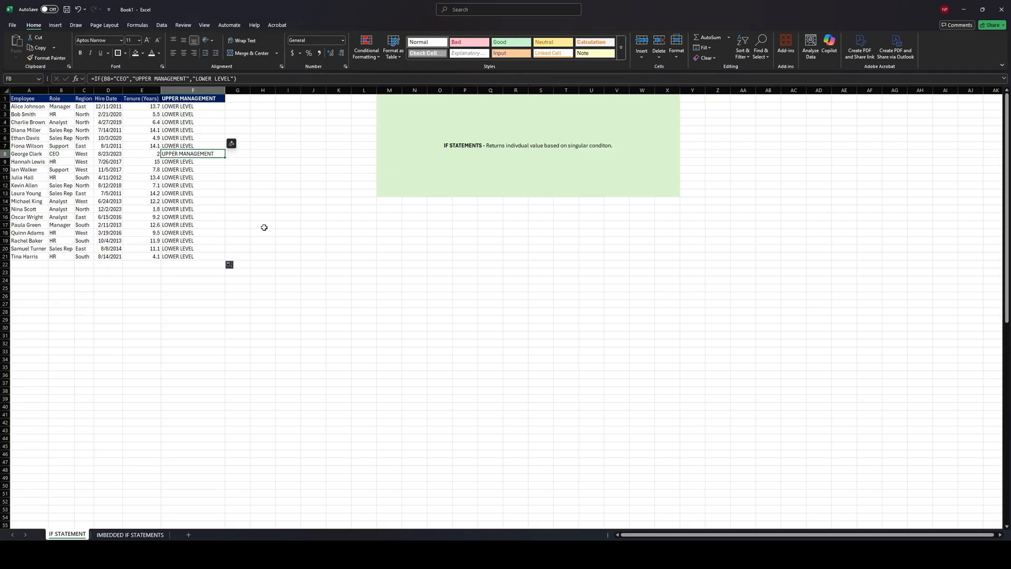
{"action": "left_click", "coordinate": [206, 286]}
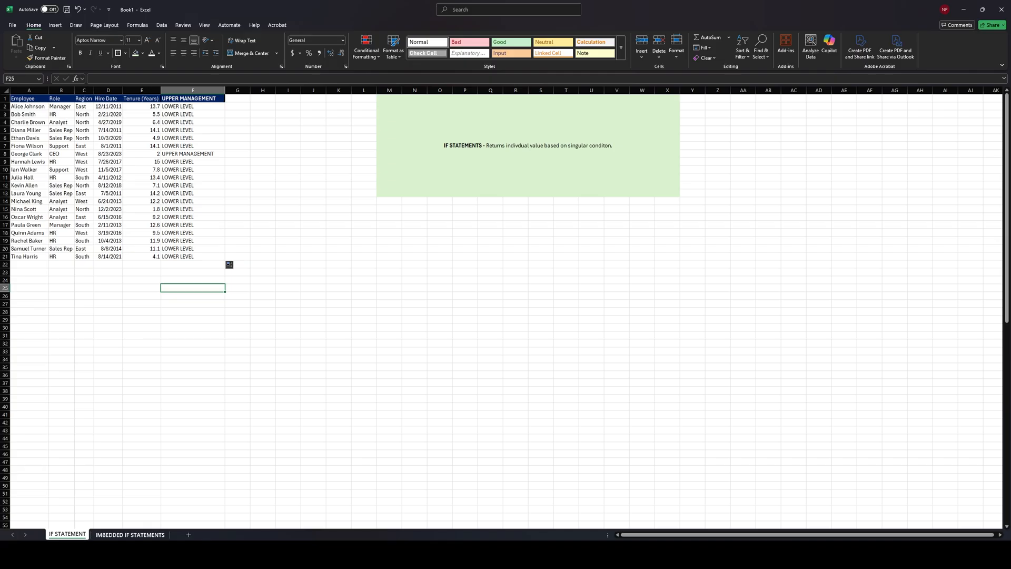
Step: Switch to the IMBEDDED IF STATEMENTS sheet and review its employee data in columns A to E and the SENIOR SALES REP column
{"action": "left_click", "coordinate": [135, 535]}
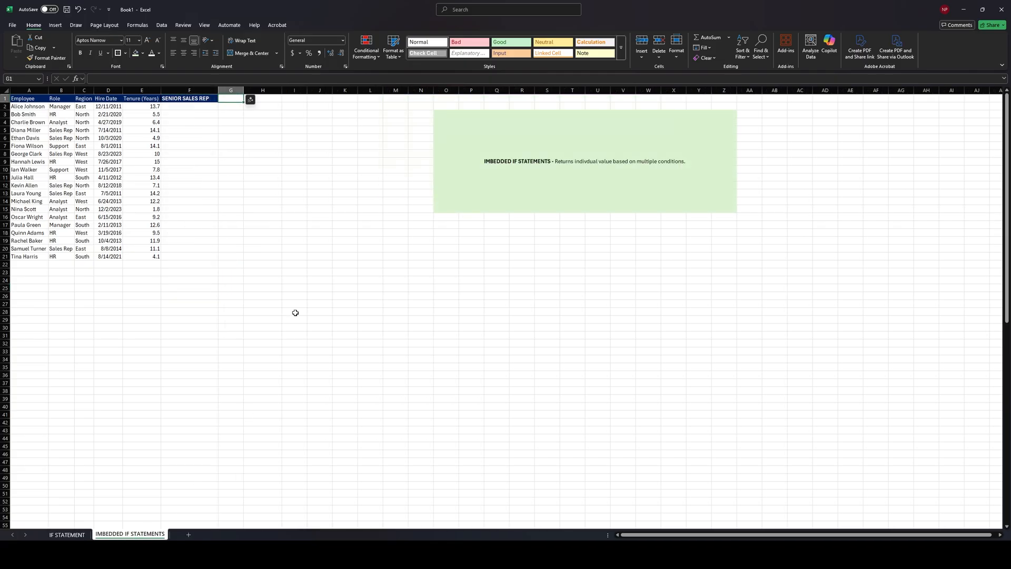
{"action": "left_click", "coordinate": [202, 108]}
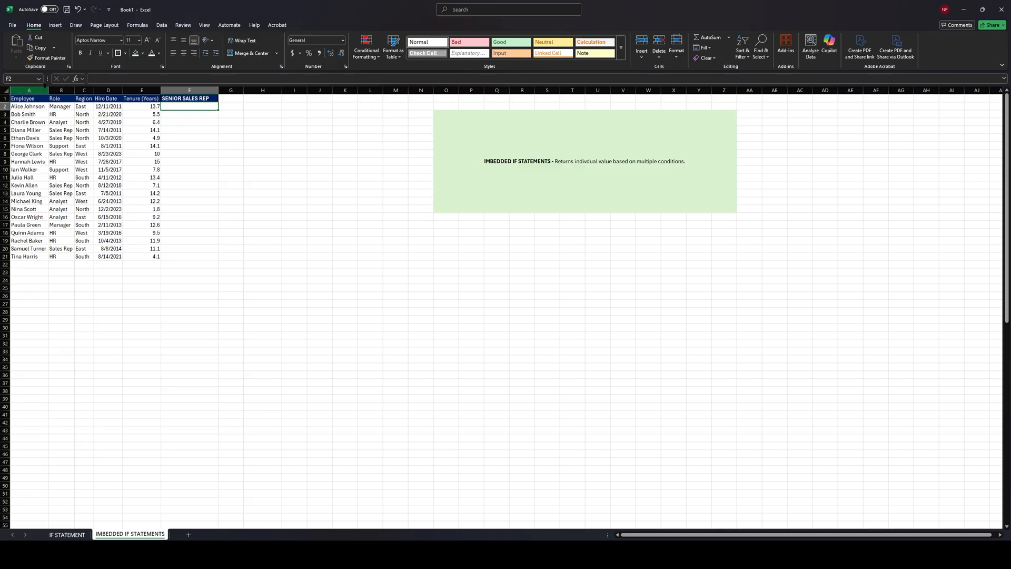
{"action": "left_click_drag", "start_coordinate": [32, 90], "coordinate": [150, 90]}
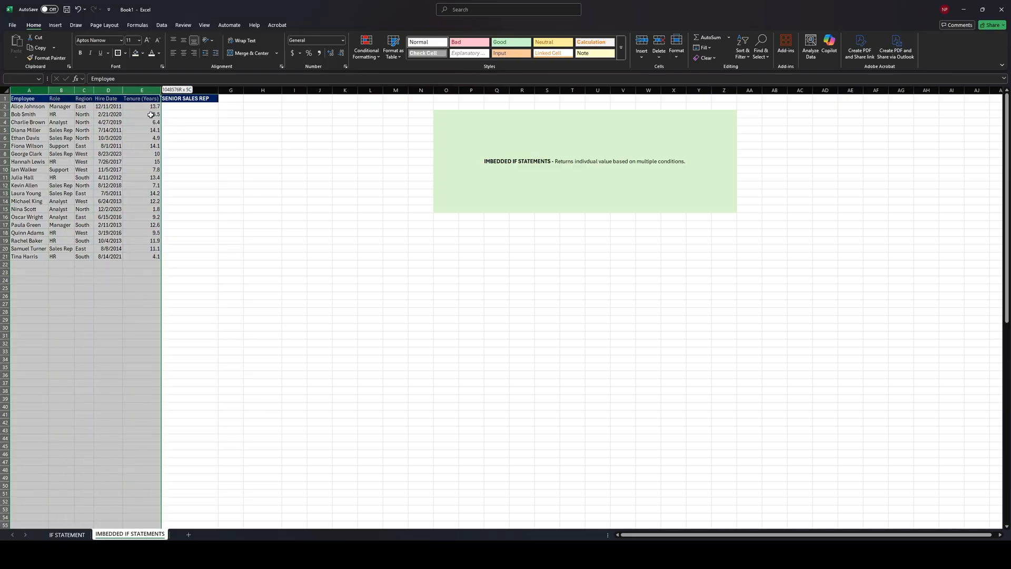
{"action": "left_click", "coordinate": [210, 91]}
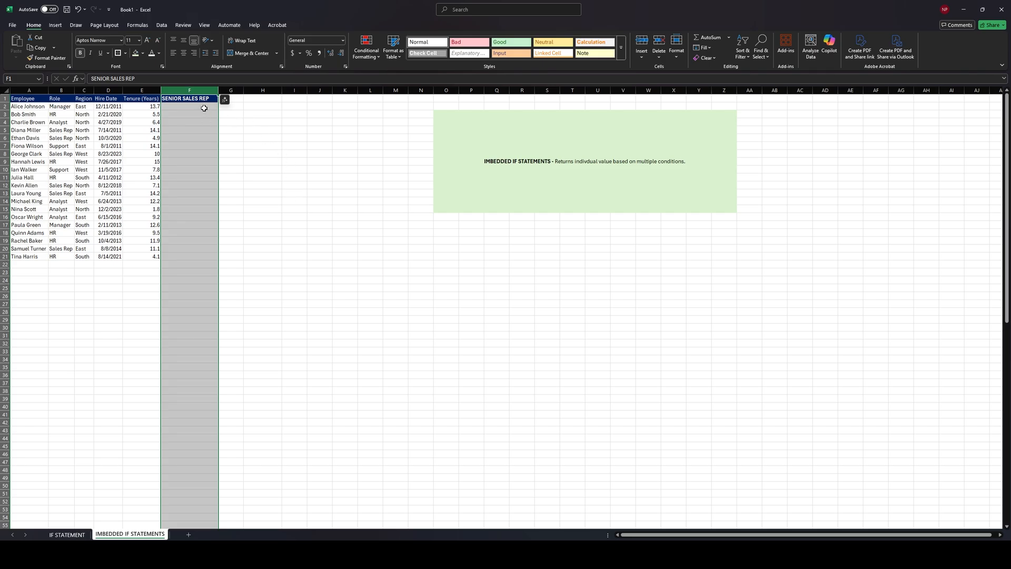
{"action": "left_click", "coordinate": [145, 105]}
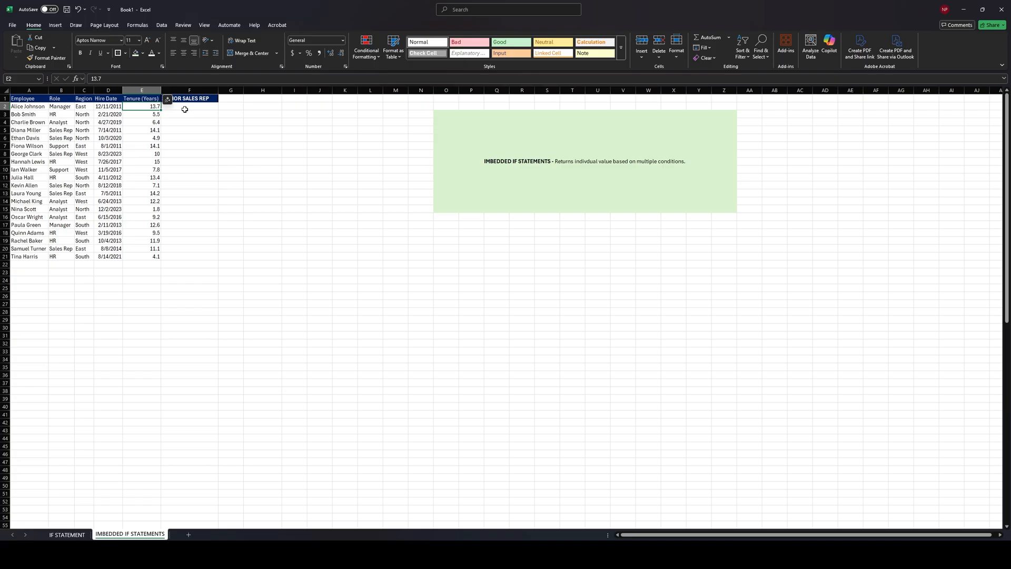
Step: Start an IF formula in F2 whose logical test checks whether B2 equals "Sales Rep"
{"action": "left_click", "coordinate": [185, 109]}
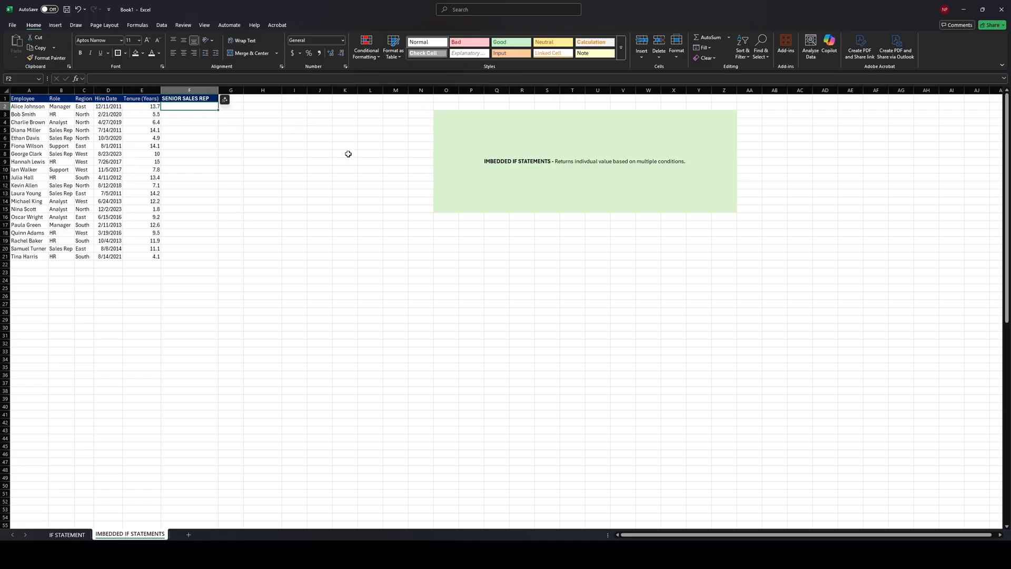
{"action": "type", "text": "="}
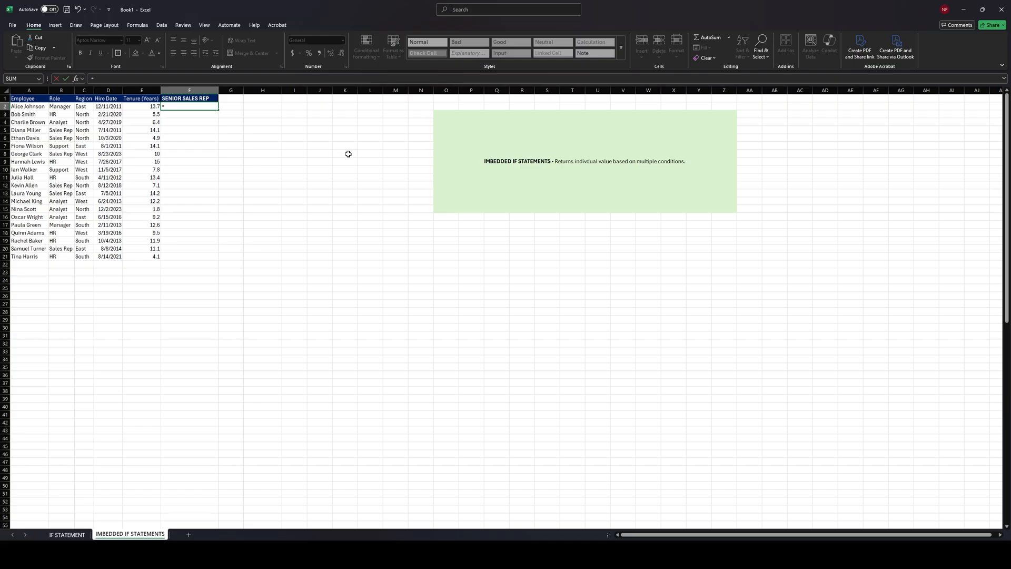
{"action": "type", "text": "IF("}
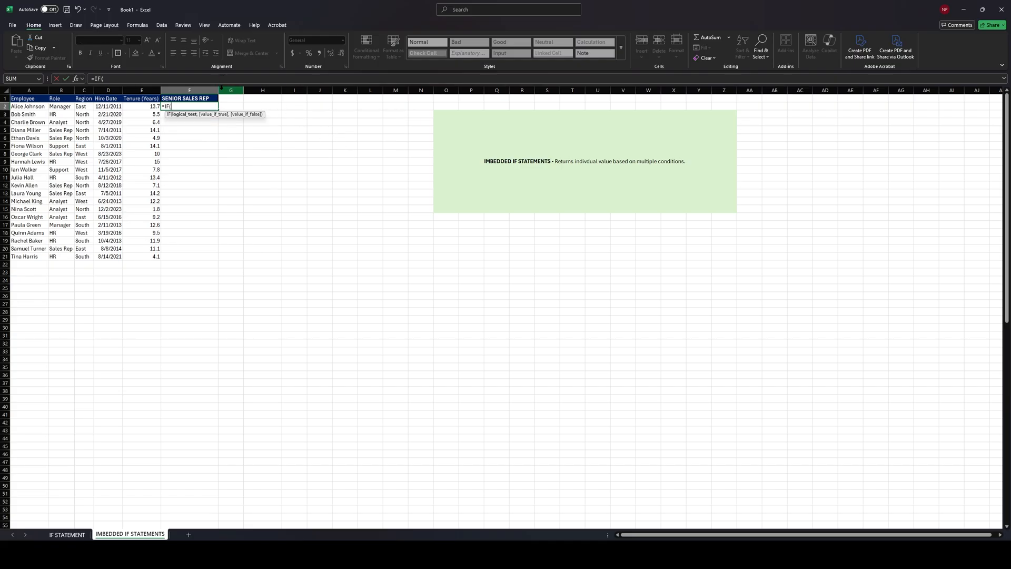
{"action": "left_click", "coordinate": [71, 106]}
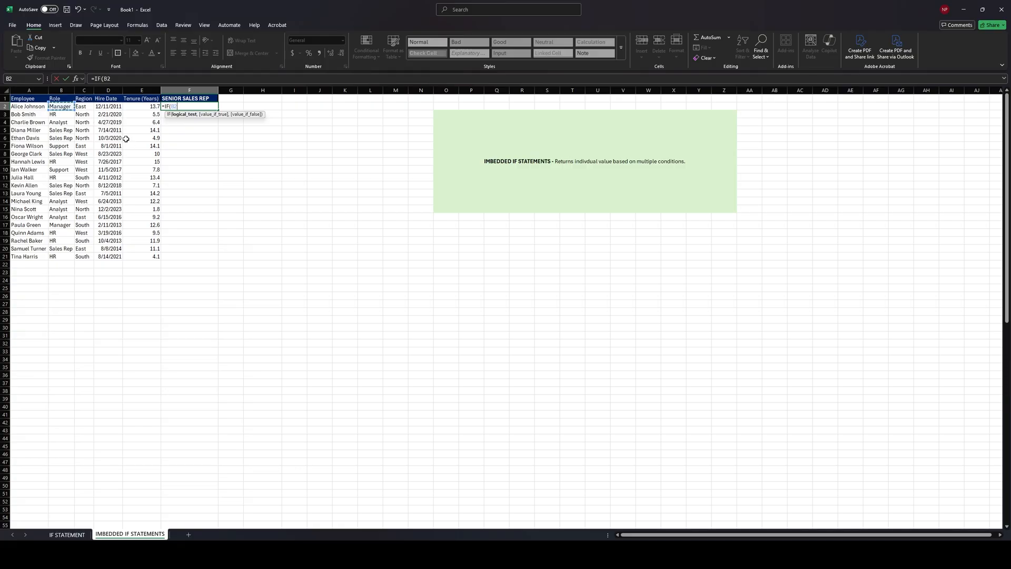
{"action": "type", "text": "=\"SALES"}
{"action": "type", "text": "R"}
{"action": "key", "text": "BackSpace"}
{"action": "key", "text": "BackSpace"}
{"action": "key", "text": "BackSpace"}
{"action": "type", "text": "ales Rep\","}
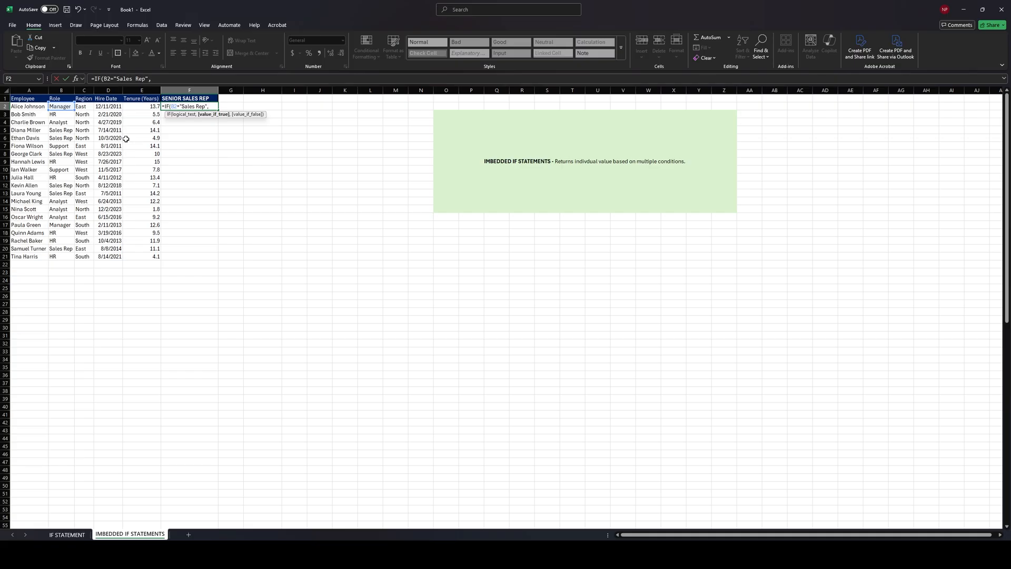
Step: Nest IF(E2>10,"SENIOR SALES REP","ROOKIE SALES REP") as the value-if-true argument of the formula in F2
{"action": "type", "text": "IF"}
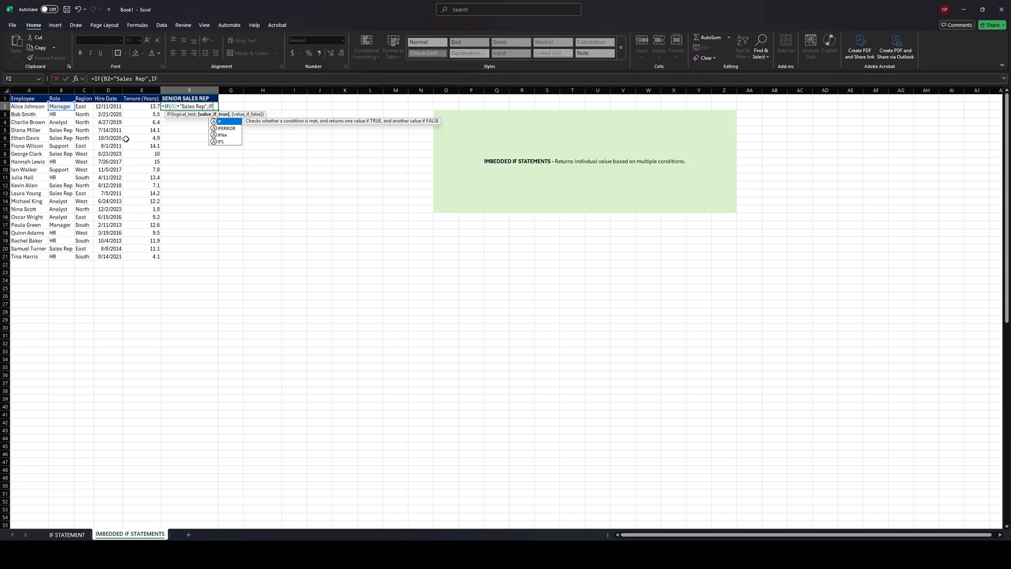
{"action": "type", "text": "("}
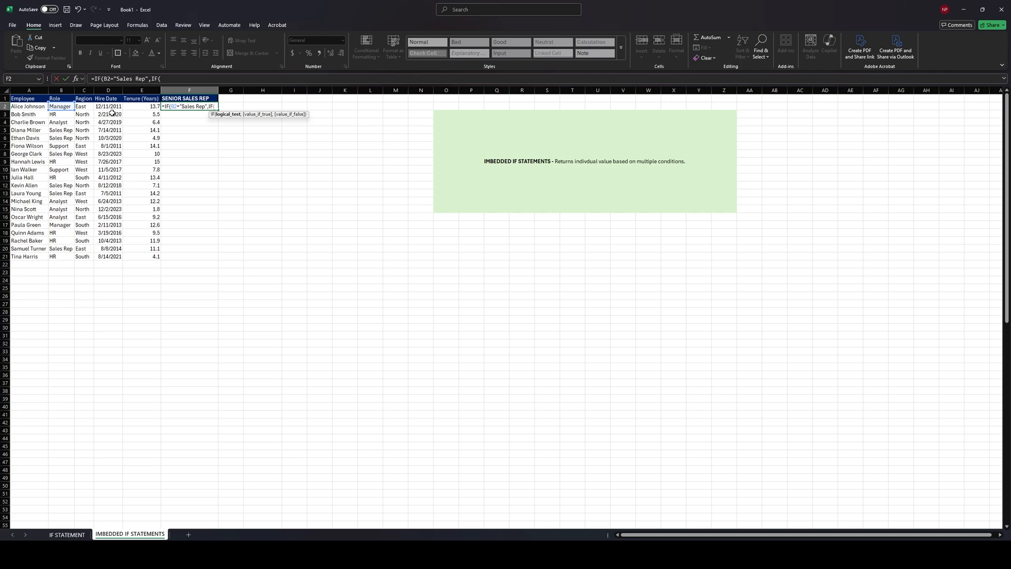
{"action": "left_click", "coordinate": [144, 107]}
{"action": "type", "text": ">10,"}
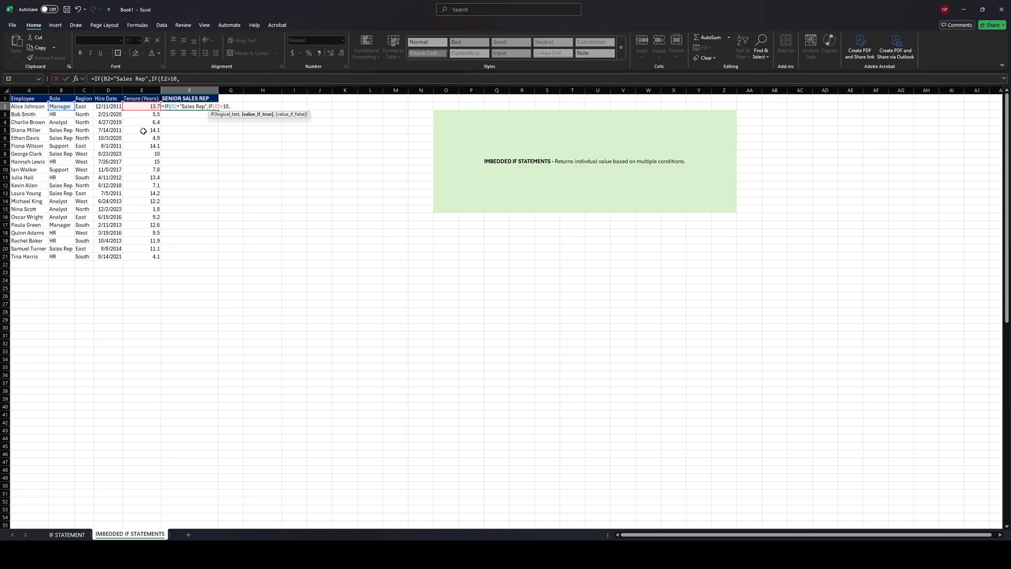
{"action": "type", "text": "\"SENIOR SALES REP\","}
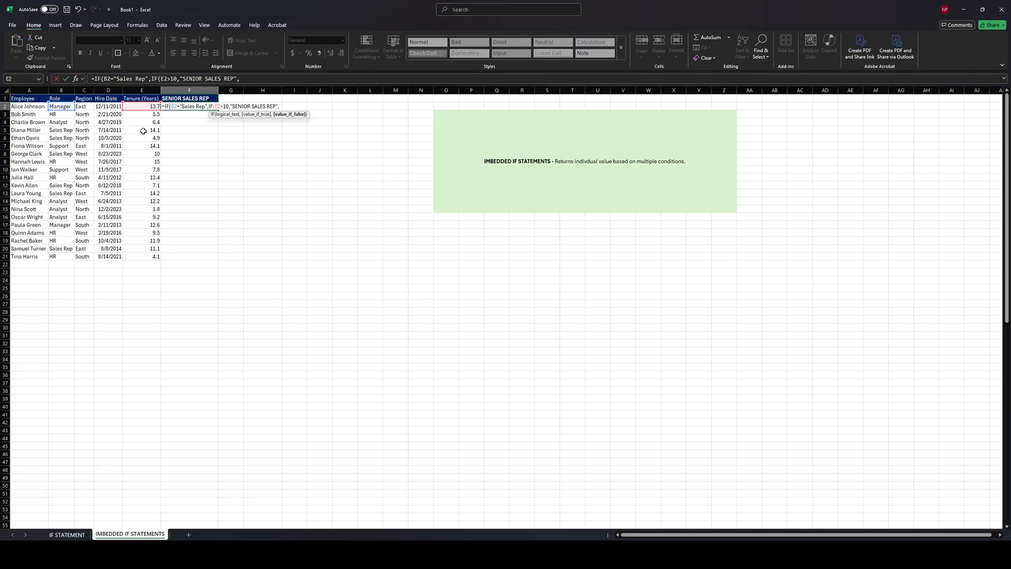
{"action": "type", "text": "\"ROOK"}
{"action": "type", "text": "IE SALES REP\")"}
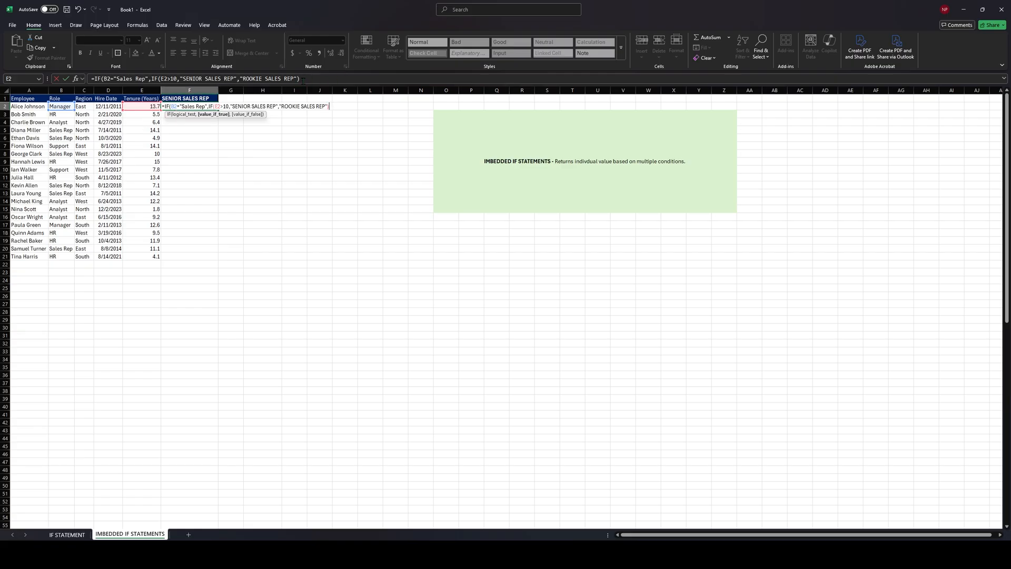
Step: Add "NON SALES ROLE" as the value-if-false argument of the outer IF in F2 and enter the completed formula
{"action": "left_click", "coordinate": [302, 79]}
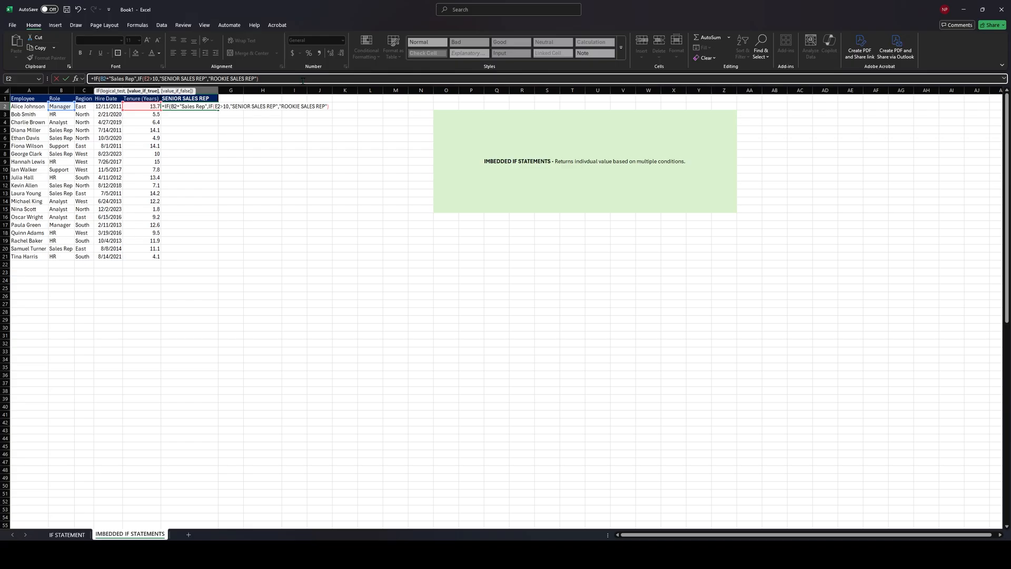
{"action": "type", "text": ","}
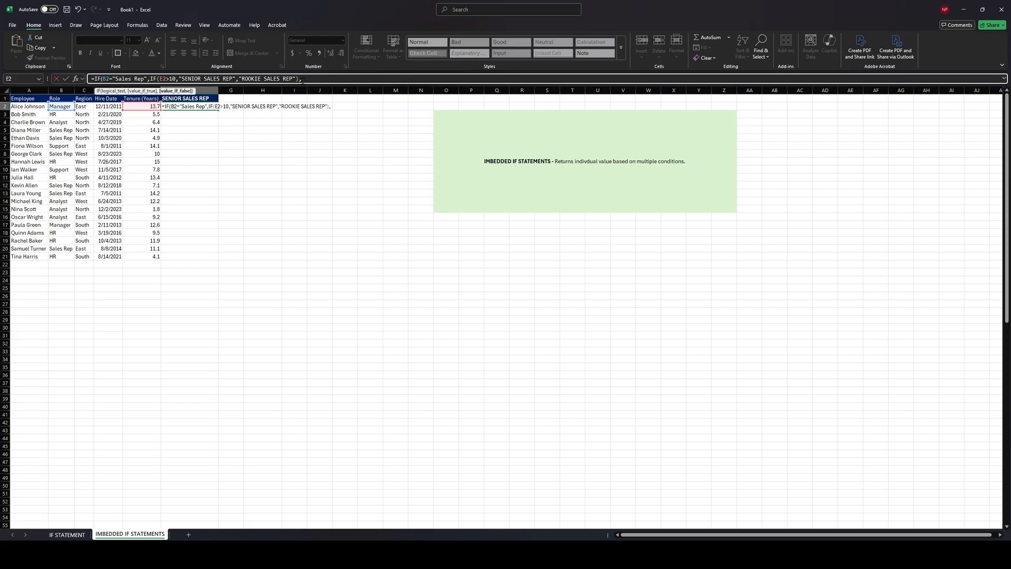
{"action": "type", "text": "N SALES REOLE\")"}
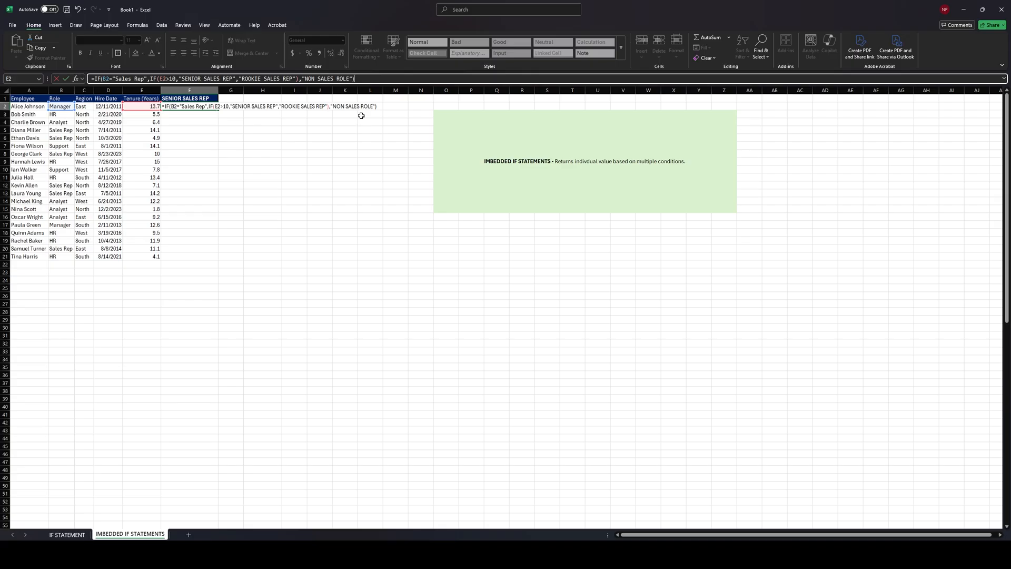
{"action": "key", "text": "Return"}
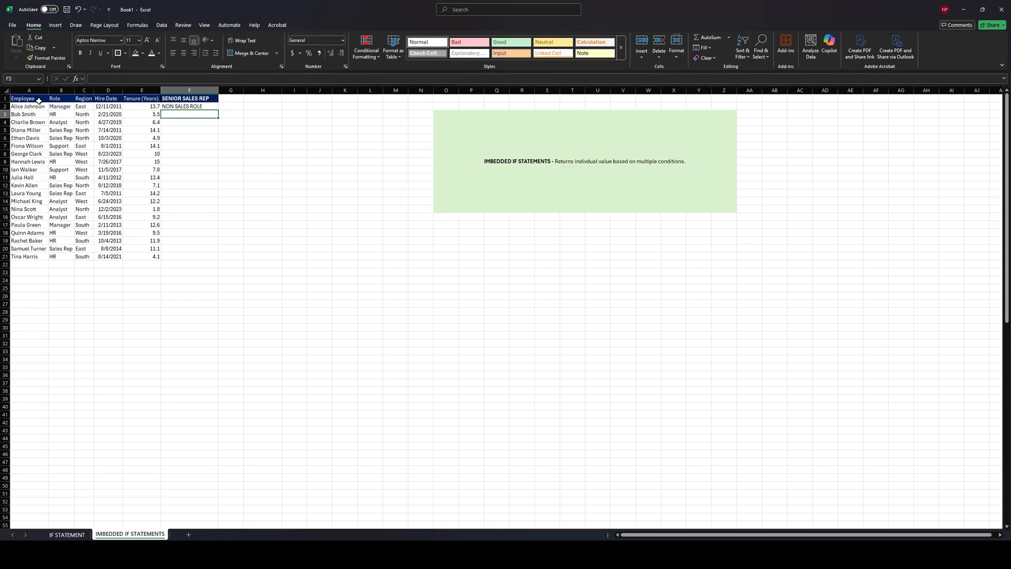
Step: Check the role in B2 against the result in F2, and fill the nested IF formula down through F21
{"action": "left_click", "coordinate": [53, 106]}
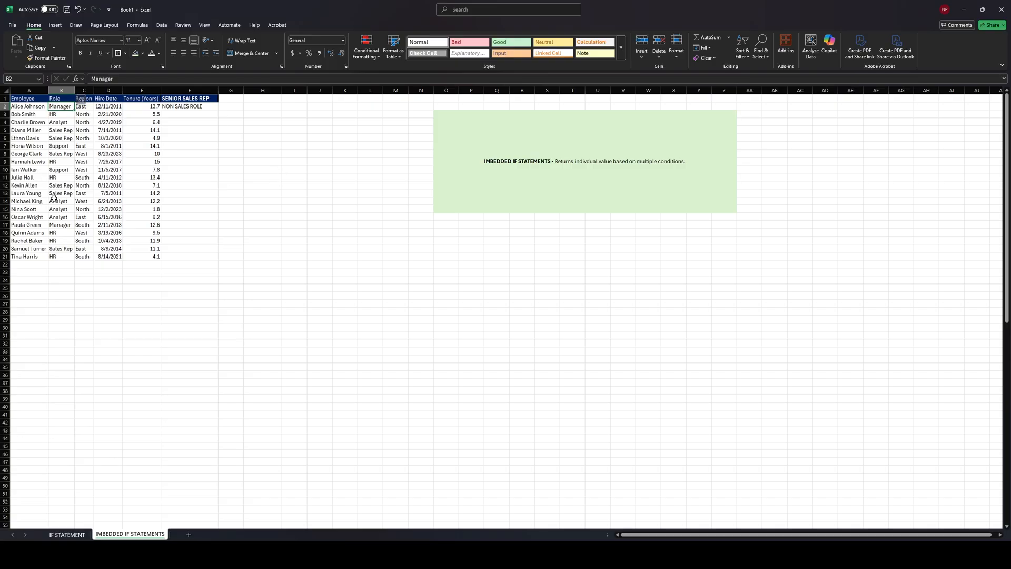
{"action": "left_click", "coordinate": [215, 106]}
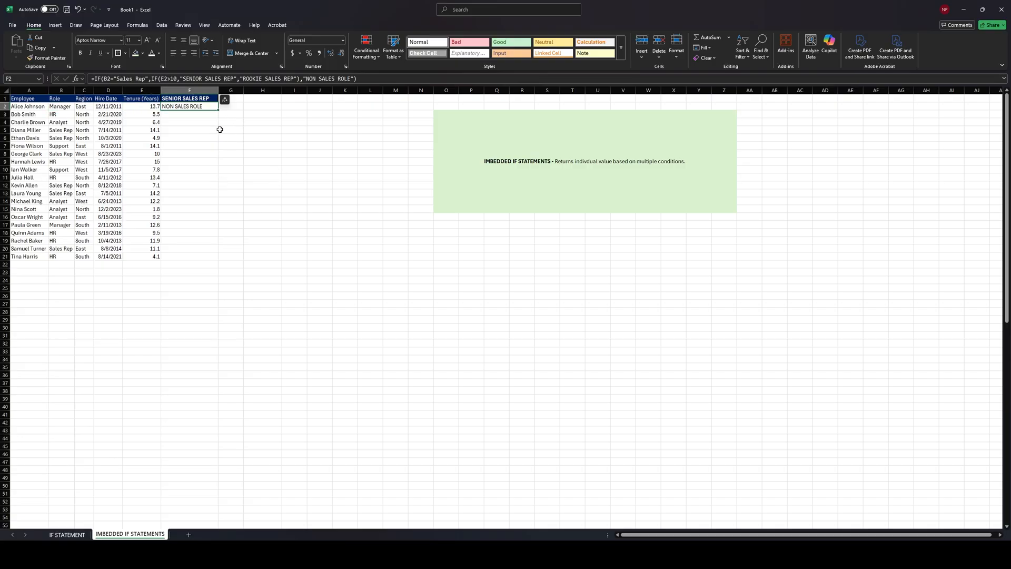
{"action": "left_click_drag", "start_coordinate": [220, 111], "coordinate": [229, 263]}
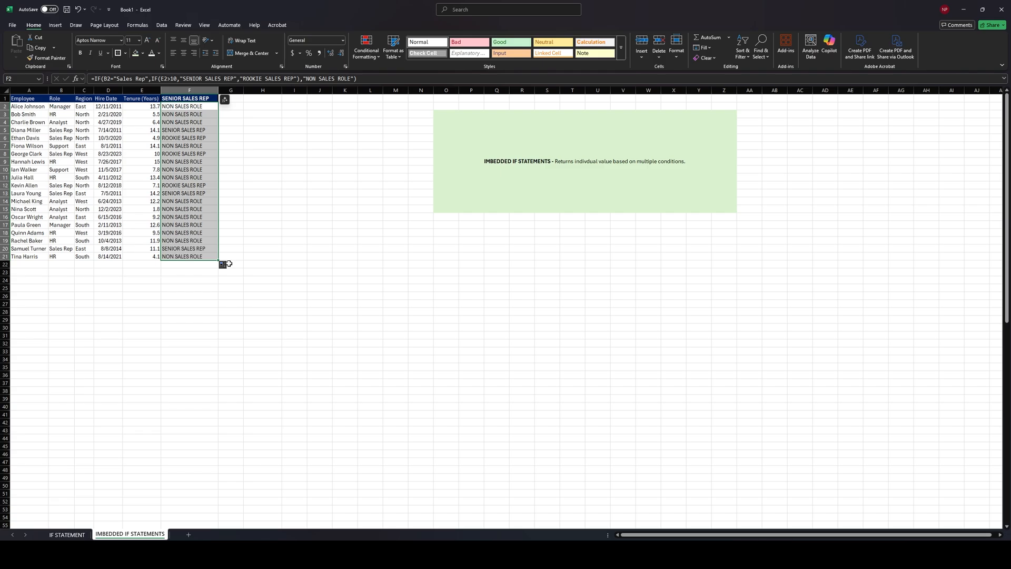
{"action": "left_click", "coordinate": [249, 145]}
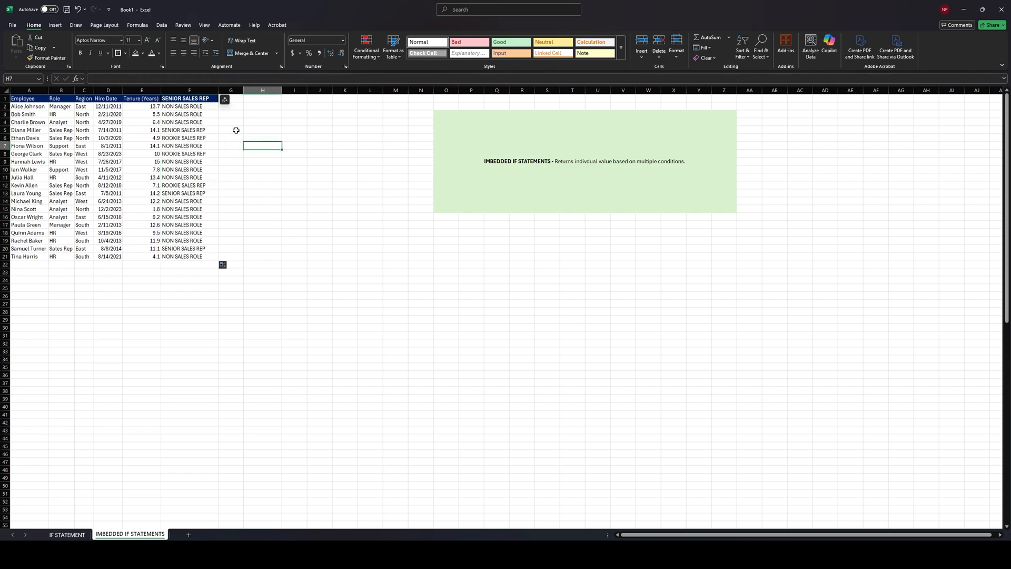
Step: Compare the formula results in F5 and F6 with the role in column B and the tenure in column E of rows 5 and 6
{"action": "left_click", "coordinate": [208, 130]}
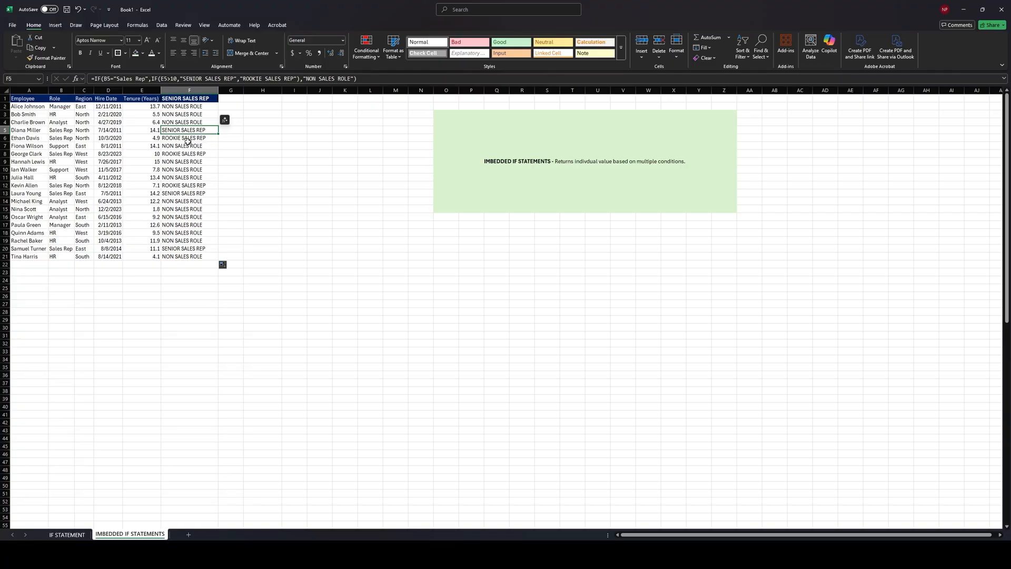
{"action": "left_click", "coordinate": [60, 130]}
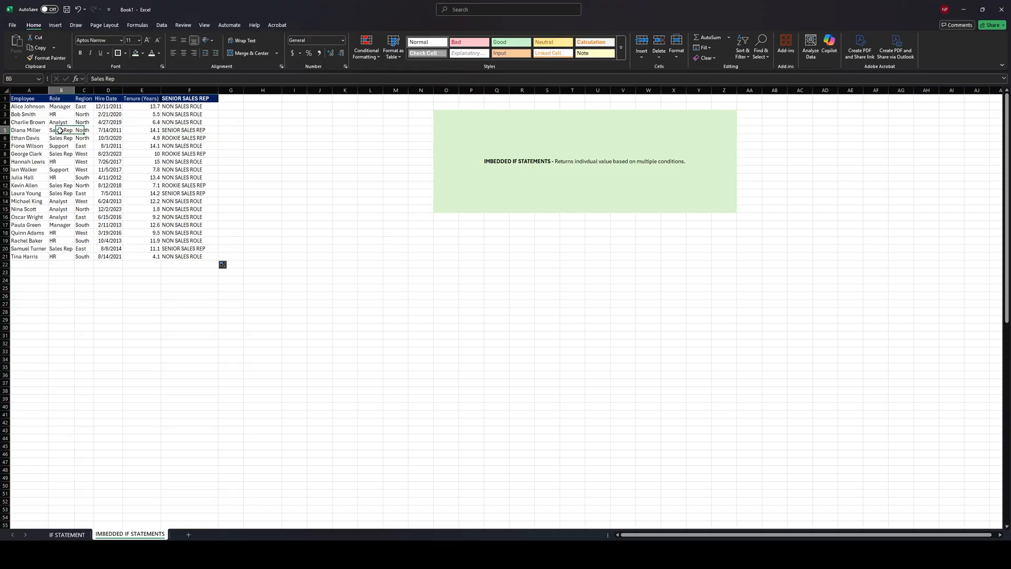
{"action": "left_click", "coordinate": [153, 130]}
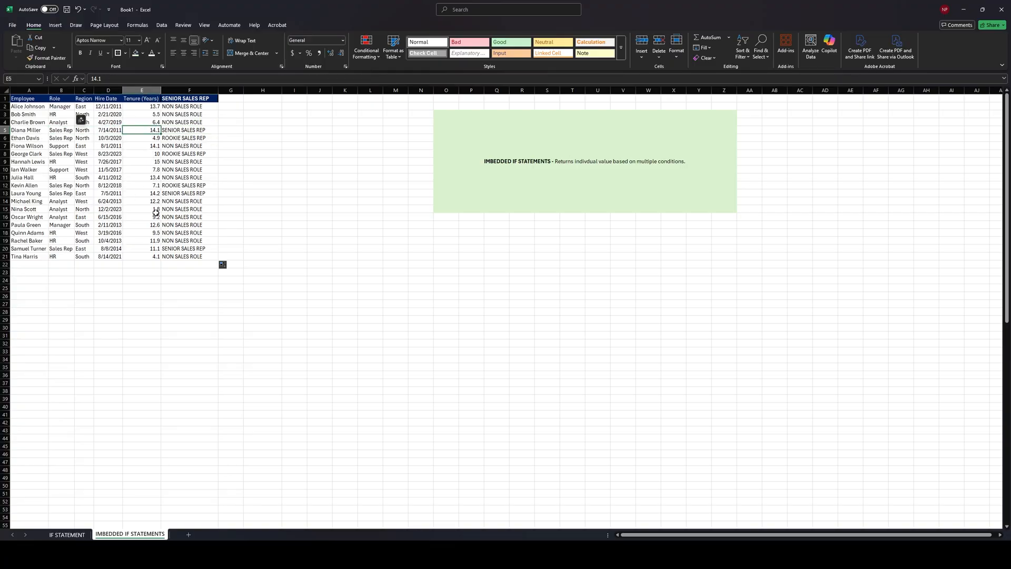
{"action": "left_click", "coordinate": [192, 130]}
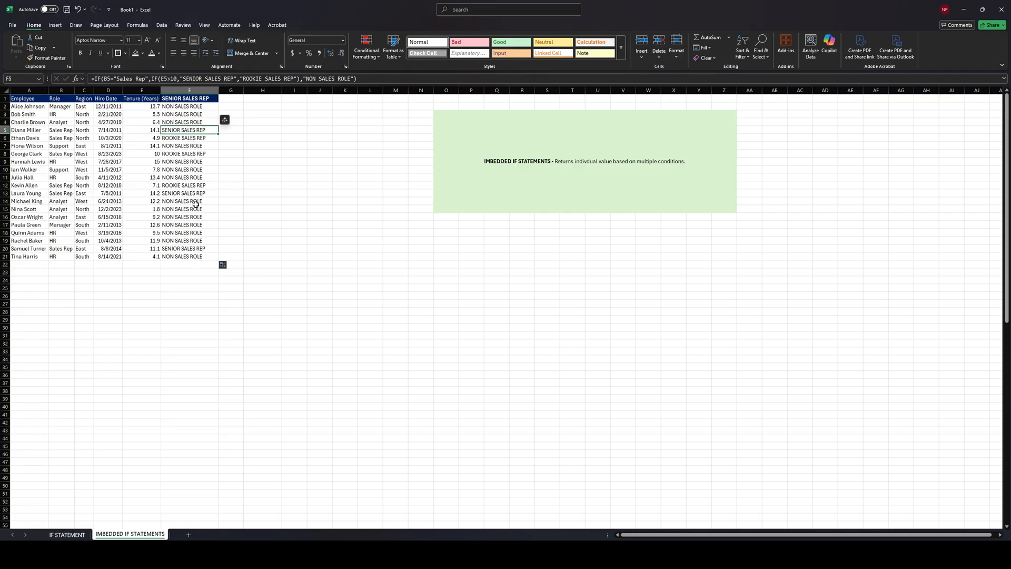
{"action": "left_click", "coordinate": [191, 138]}
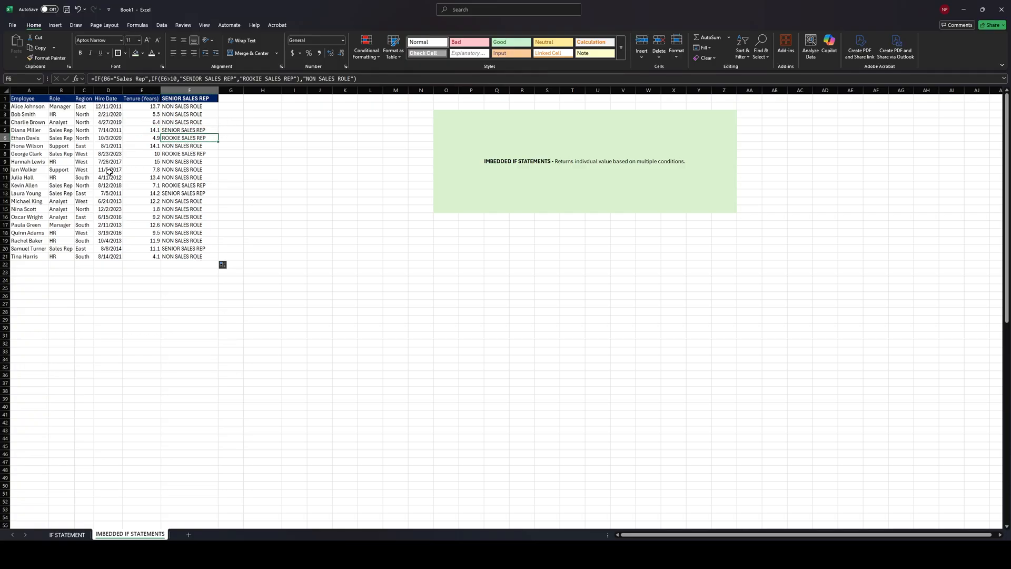
{"action": "left_click", "coordinate": [61, 140]}
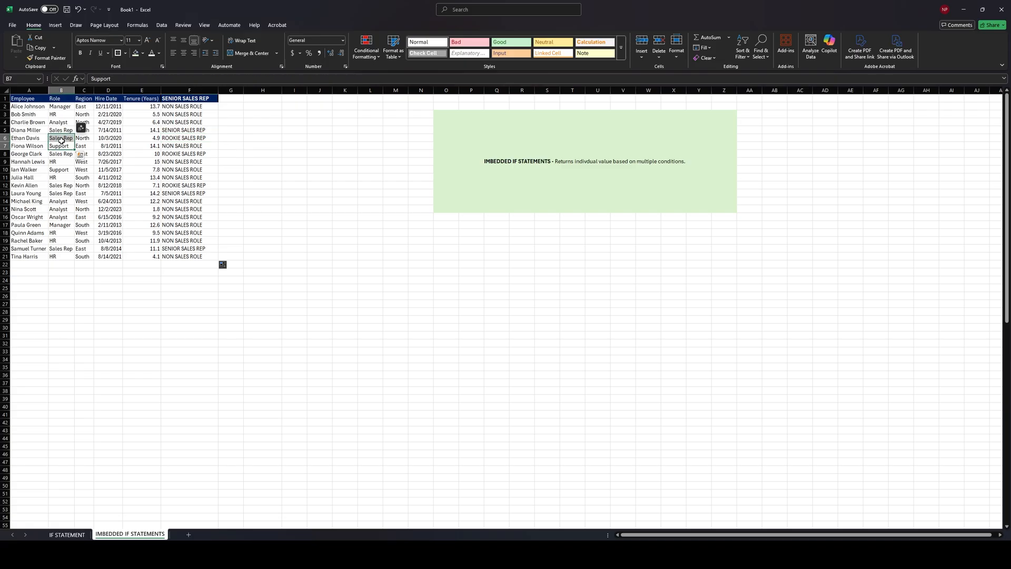
{"action": "left_click", "coordinate": [157, 139]}
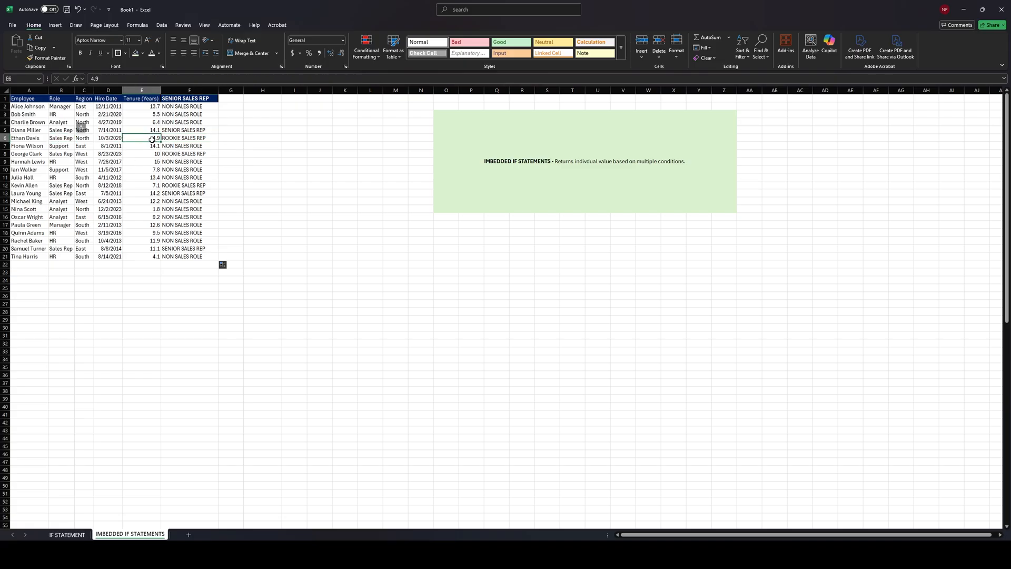
{"action": "left_click", "coordinate": [191, 139]}
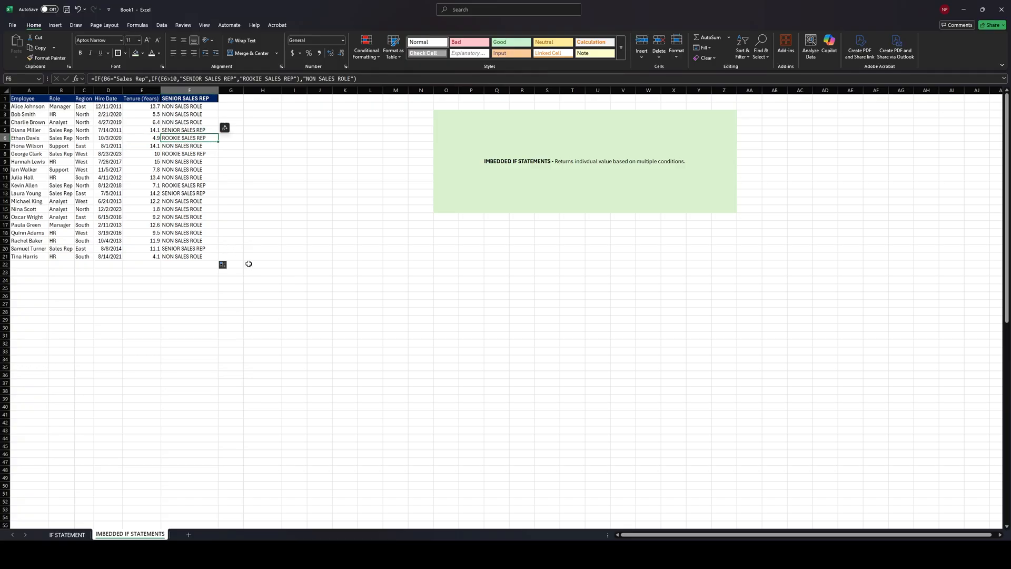